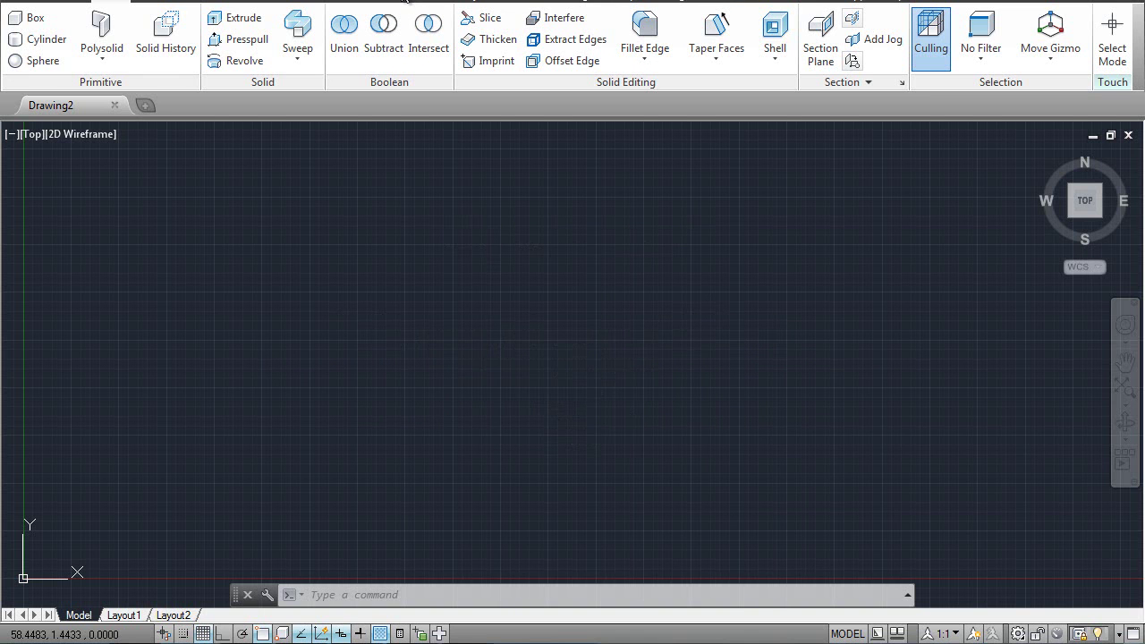
click(335, 597)
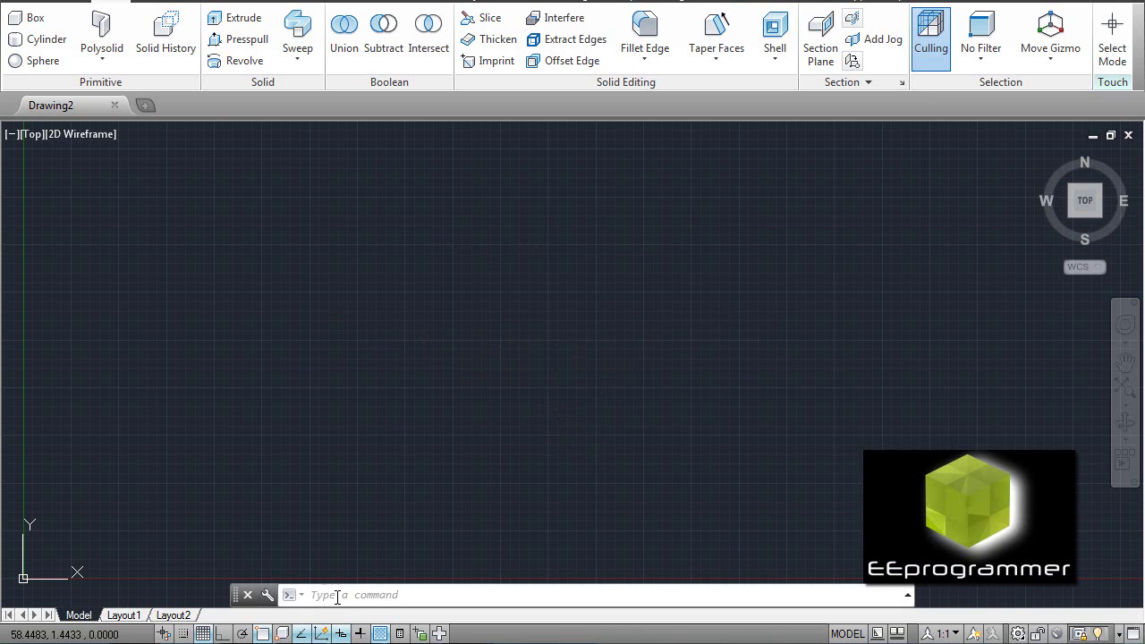
text(ct )
text(o)
key(Return)
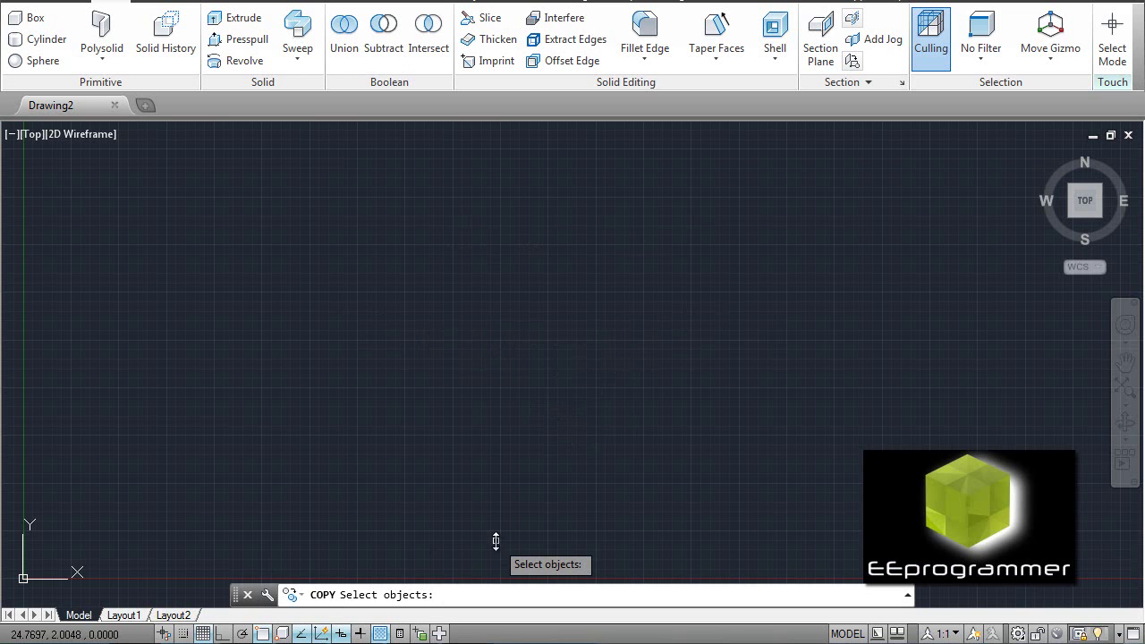
key(Escape)
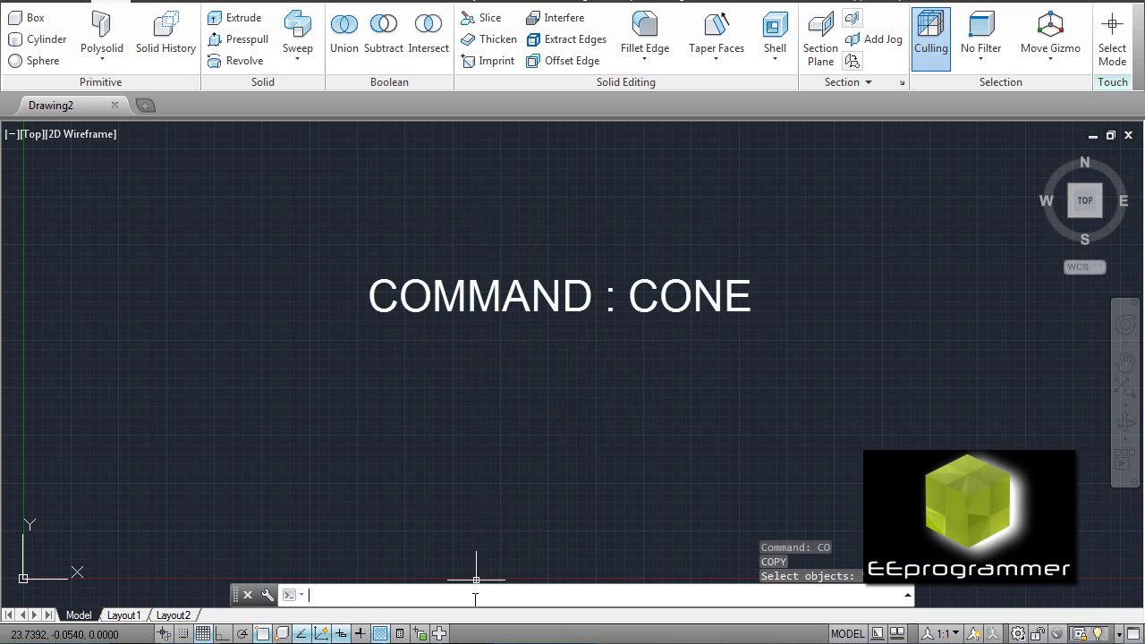
Create a solid cone centered at 0,0 with a base radius of 5 and a height of 20.
text(cone)
key(Return)
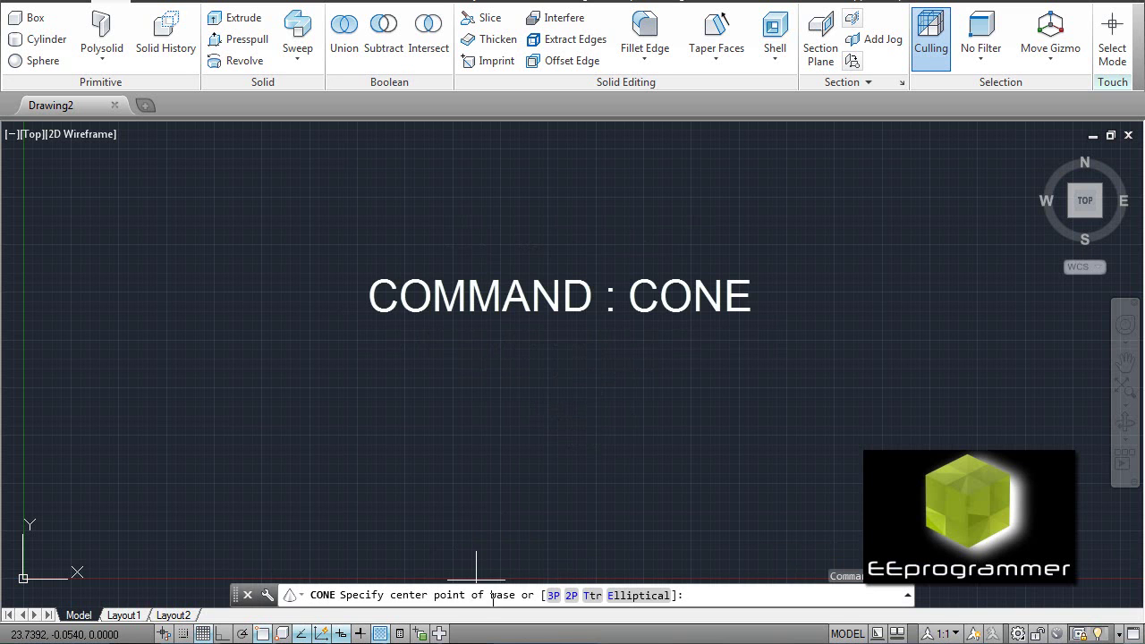
middle_drag(439, 573, 590, 418)
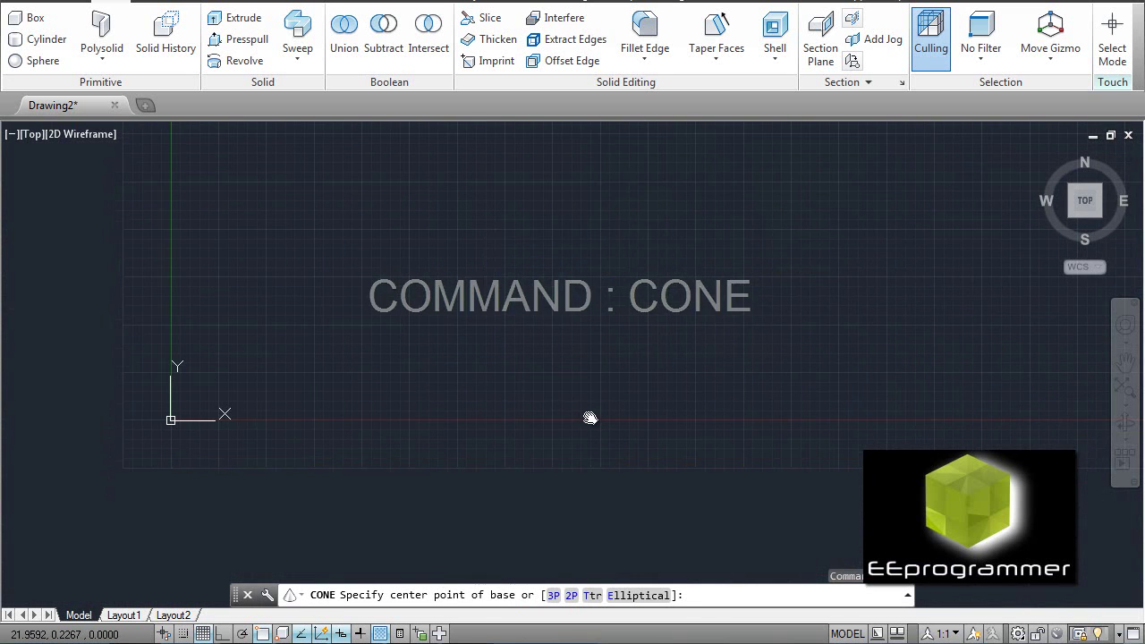
middle_drag(289, 451, 624, 409)
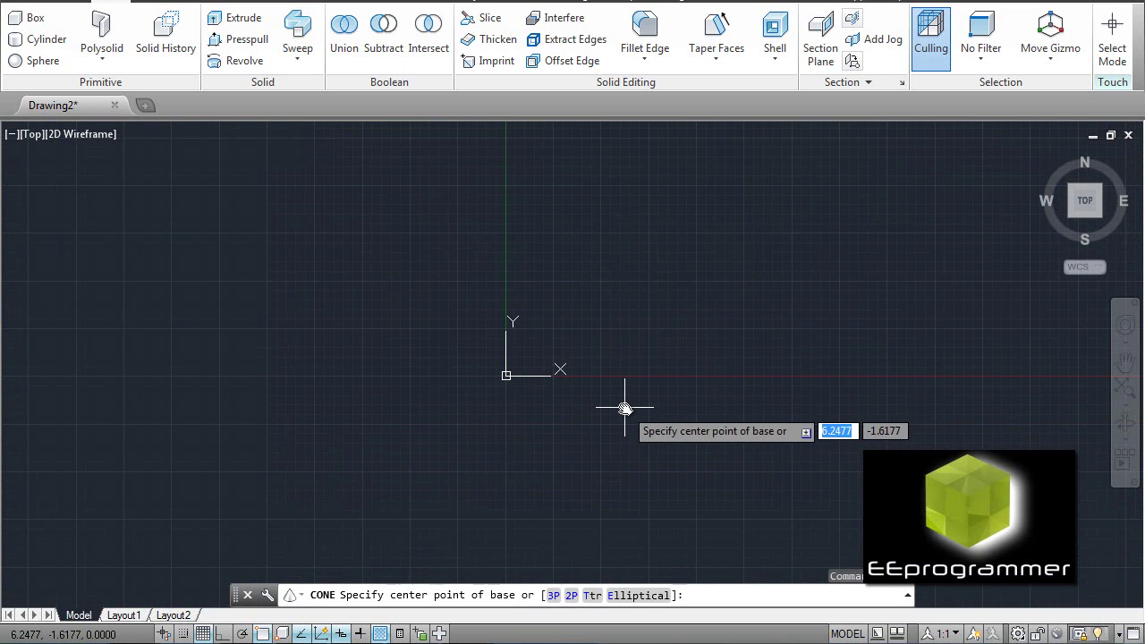
text(0)
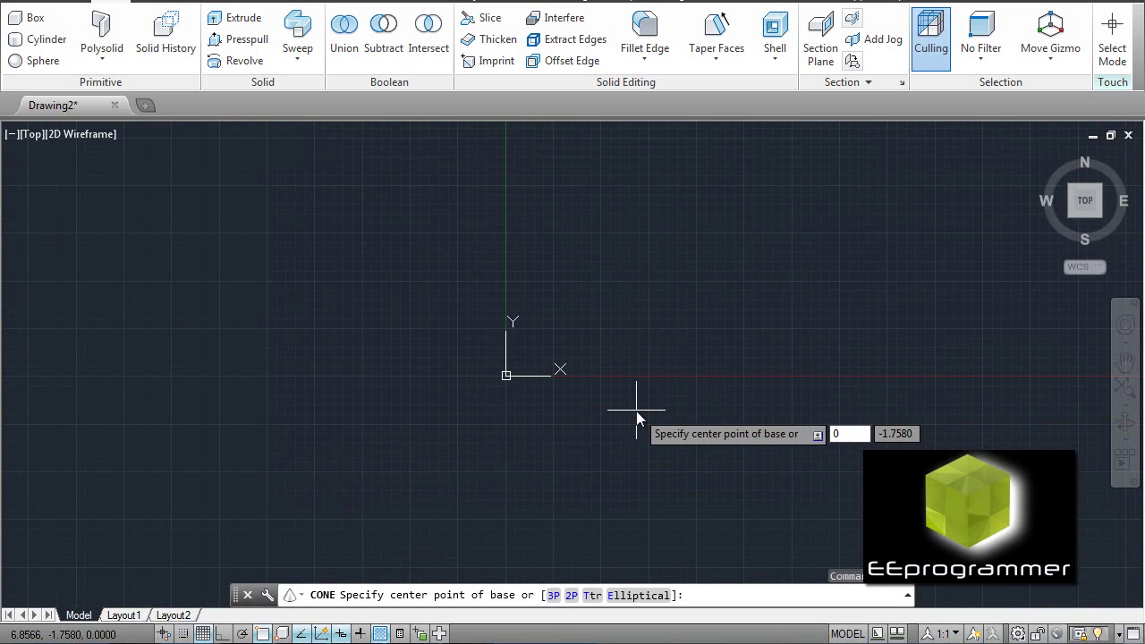
text(,0)
key(Return)
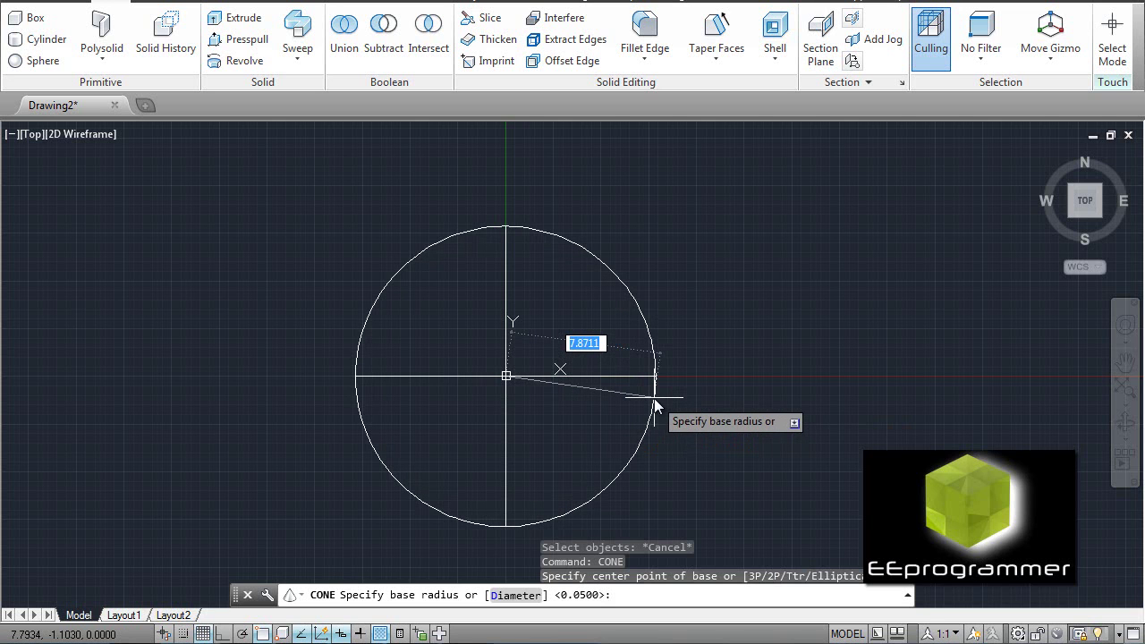
text(5)
key(Return)
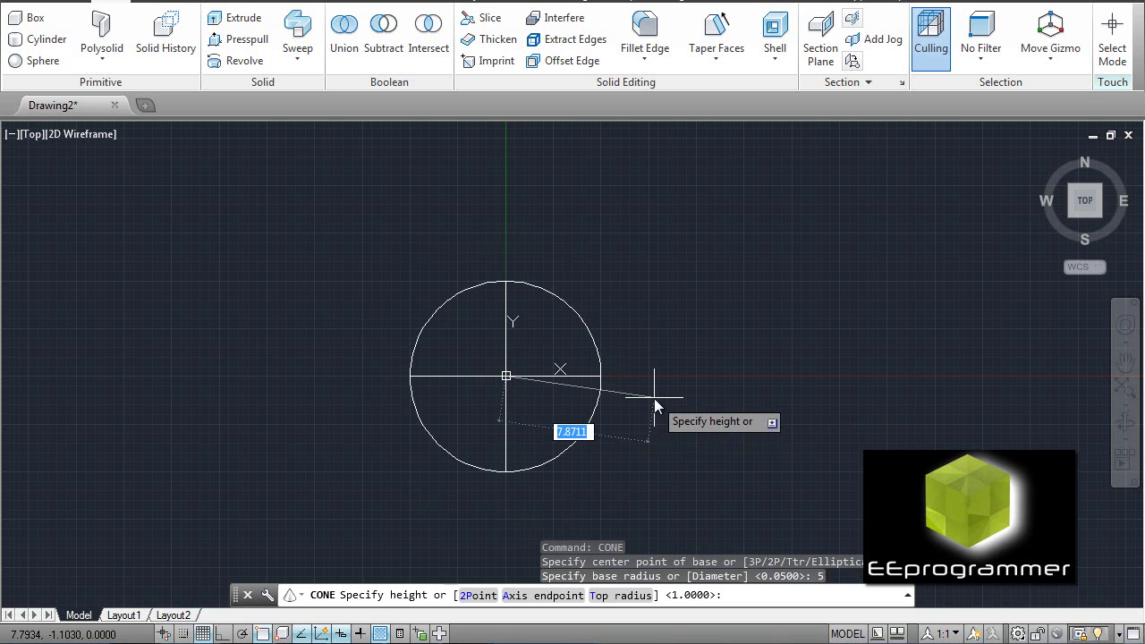
text(2)
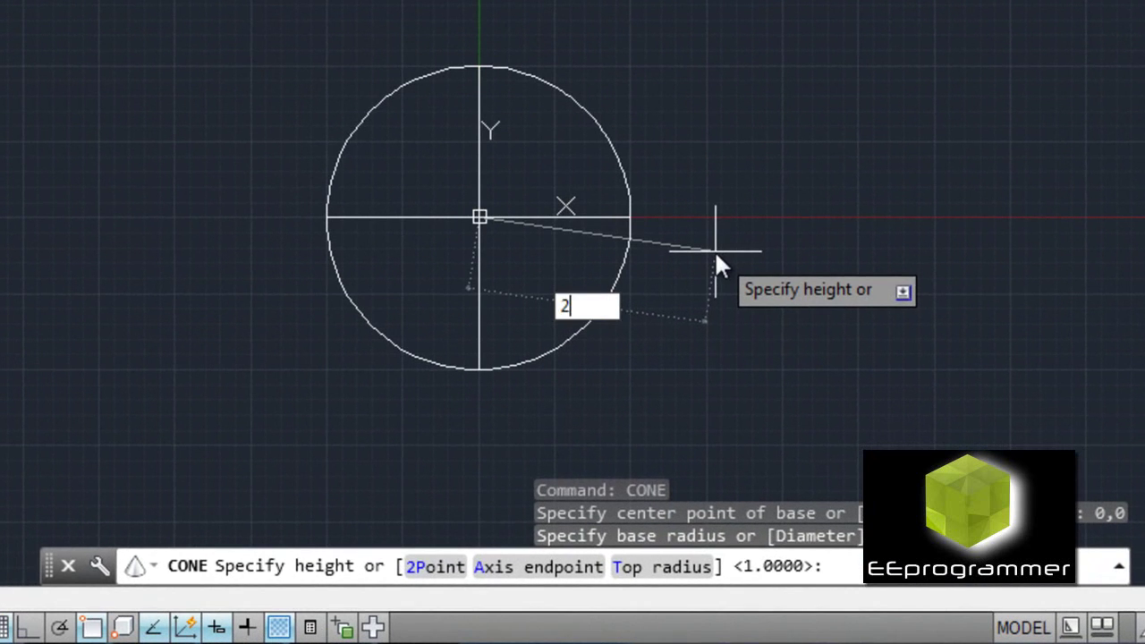
text(0)
key(Return)
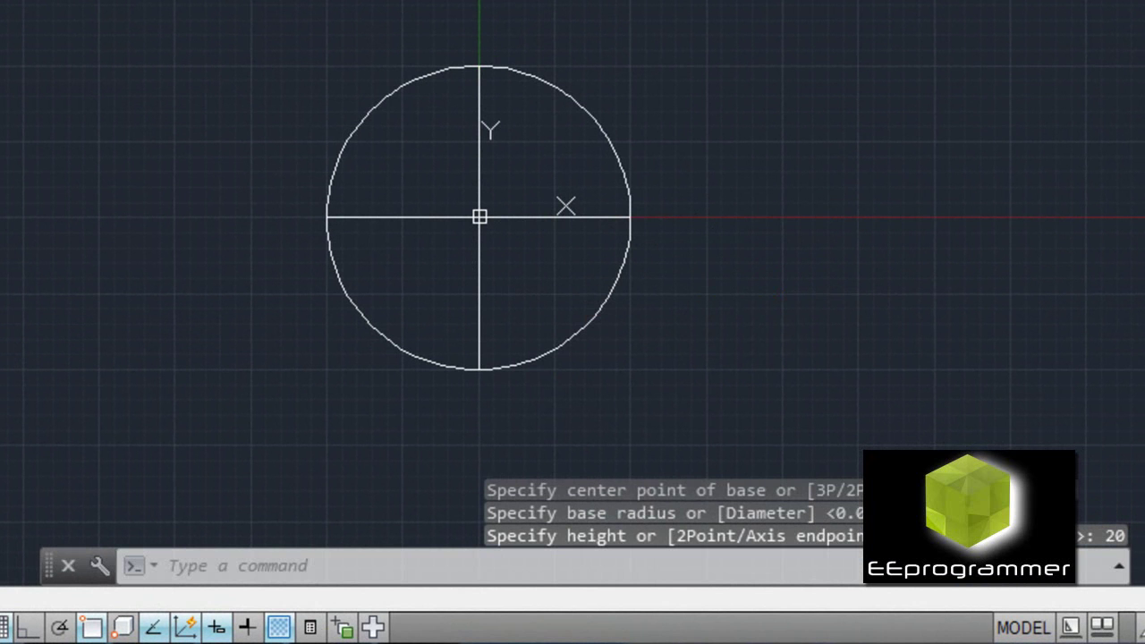
Show the cone from the SW Isometric view and apply the Shades of Gray visual style.
mouse_move(98, 206)
shift+middle_down()
mouse_move(300, 138)
mouse_move(1134, 153)
mouse_move(1122, 115)
shift+middle_up()
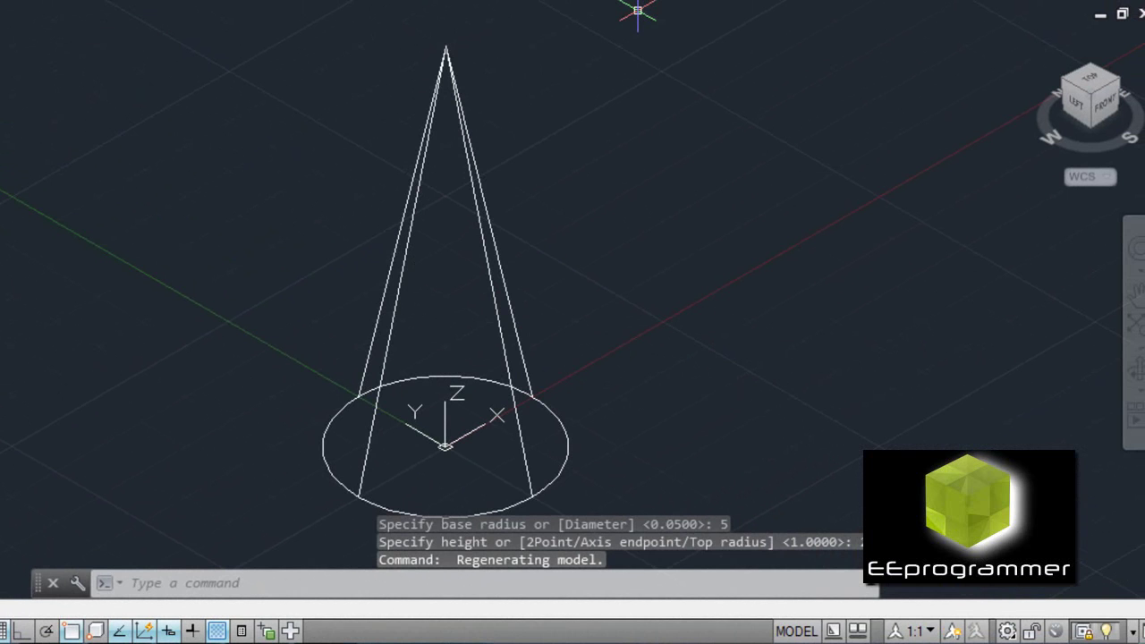
click(198, 0)
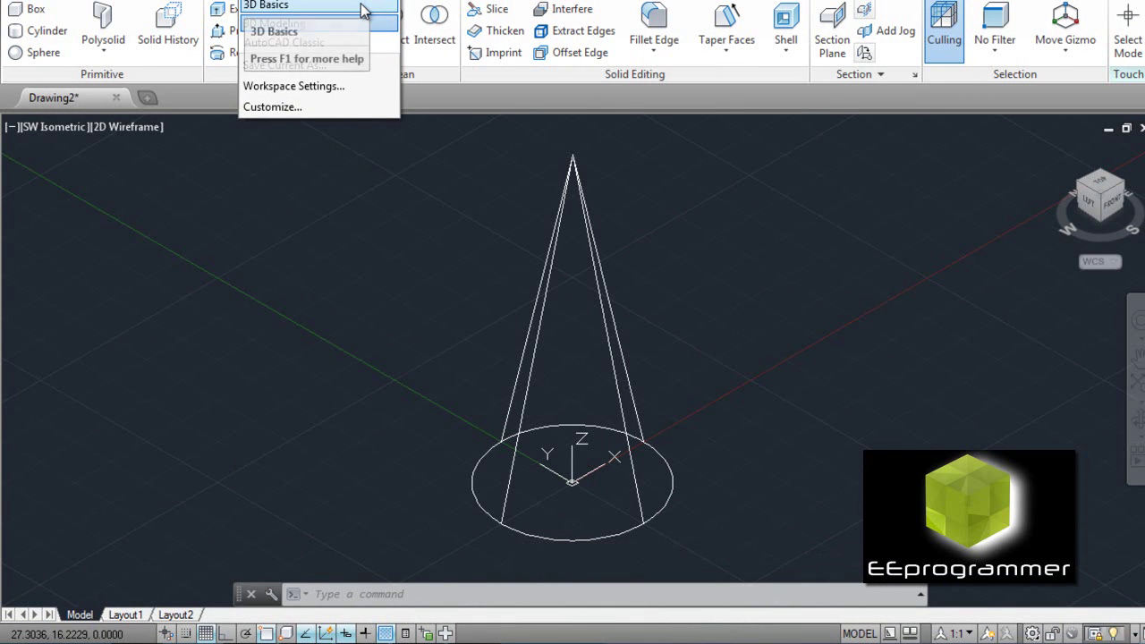
click(363, 7)
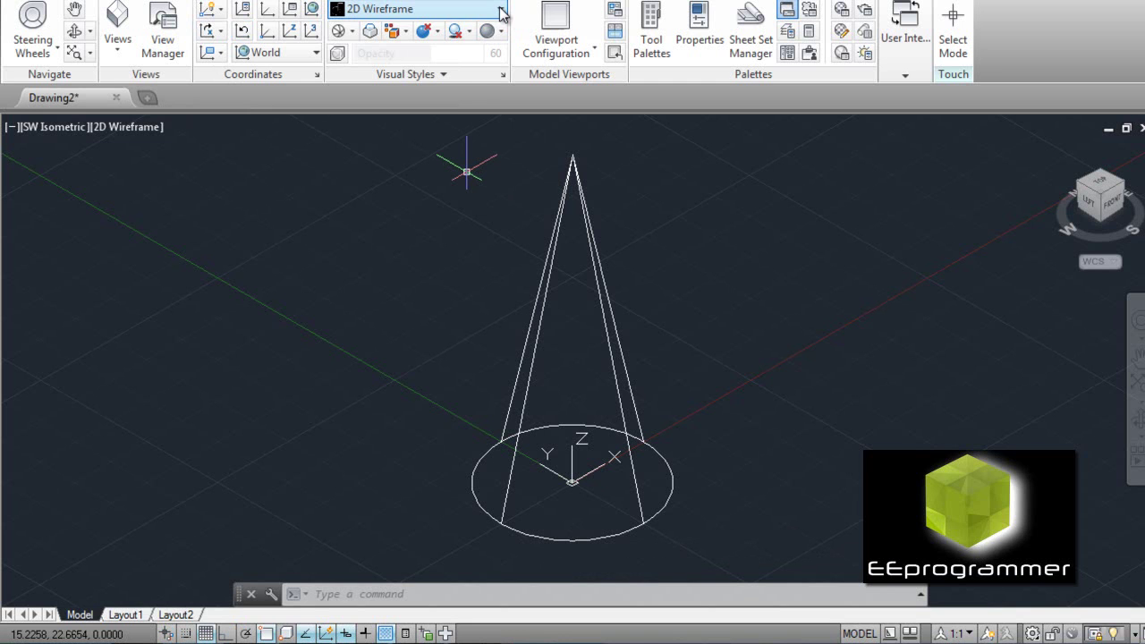
click(501, 11)
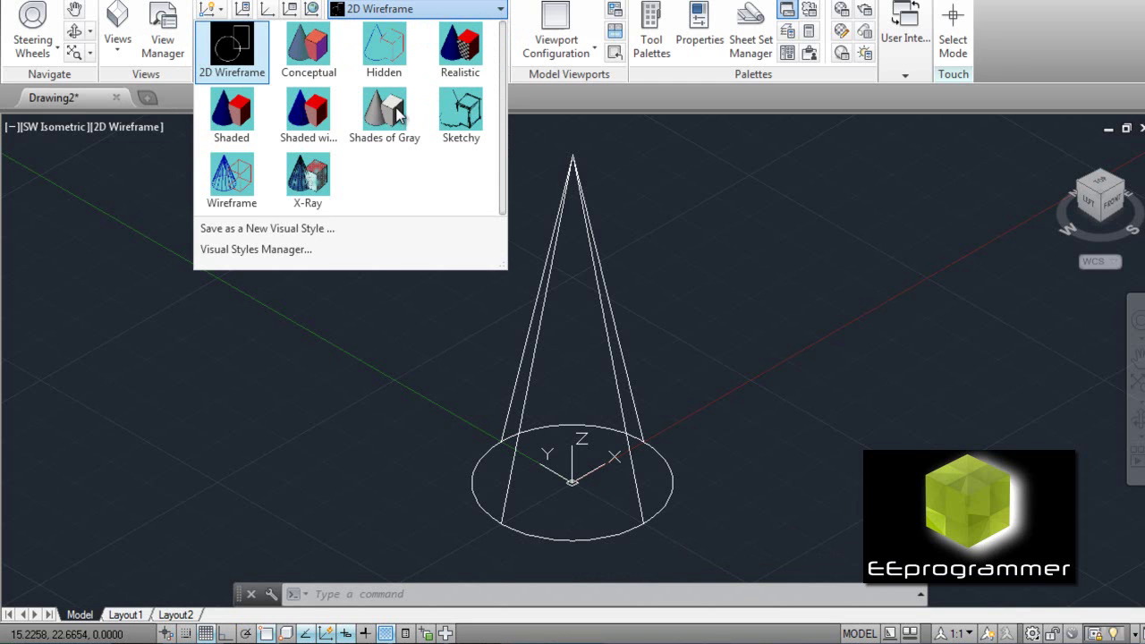
click(398, 112)
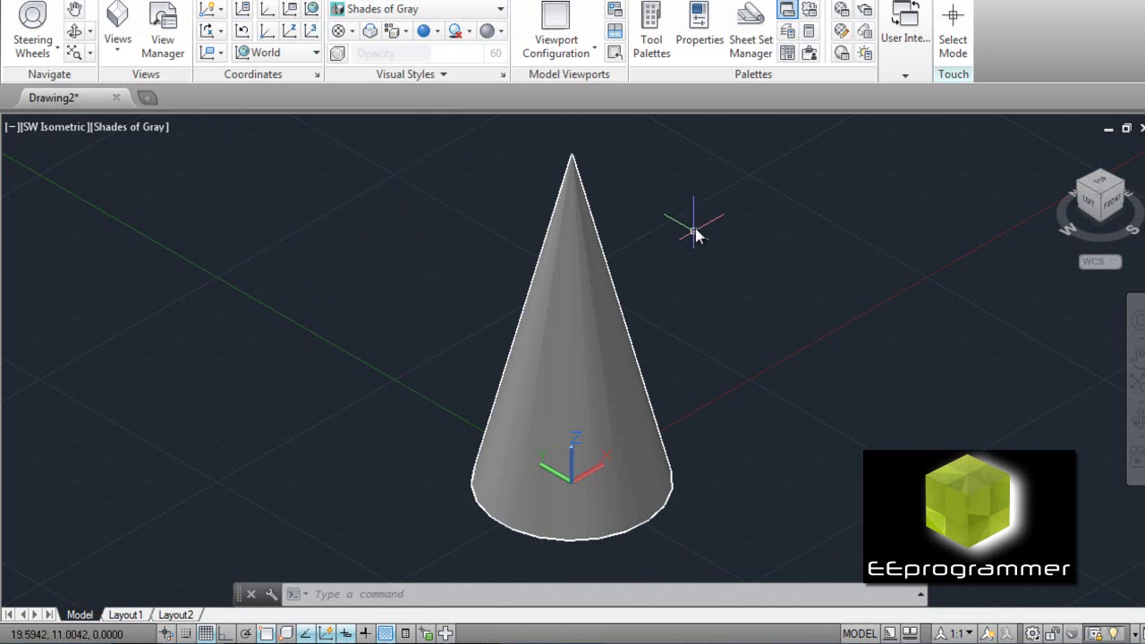
Change the visual style to Shaded with edges and inspect the cone.
click(489, 15)
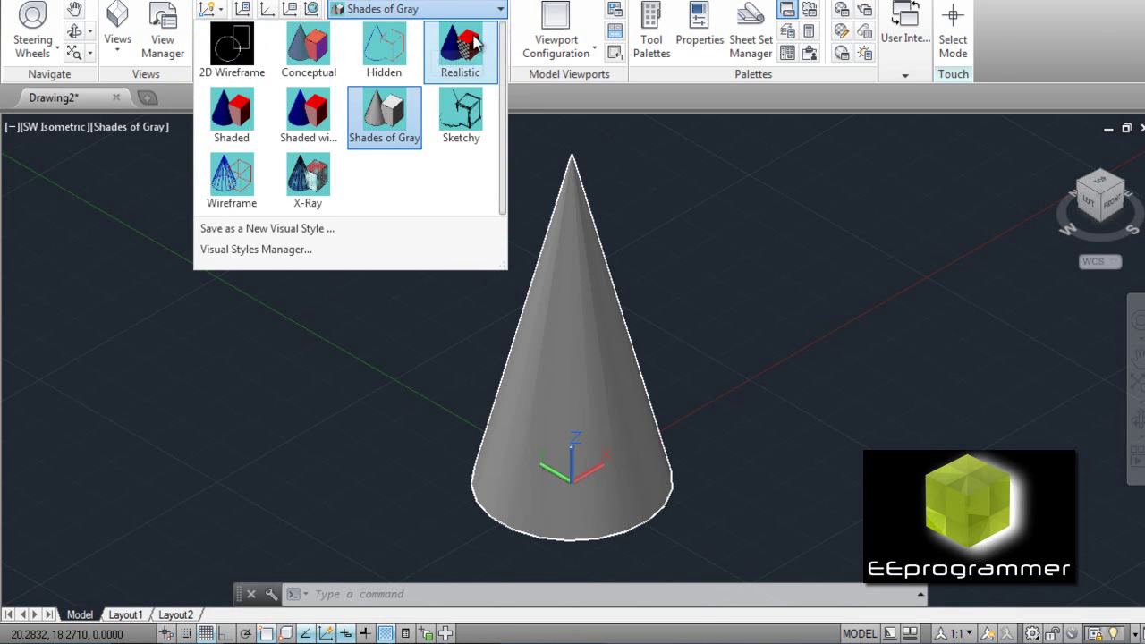
click(323, 135)
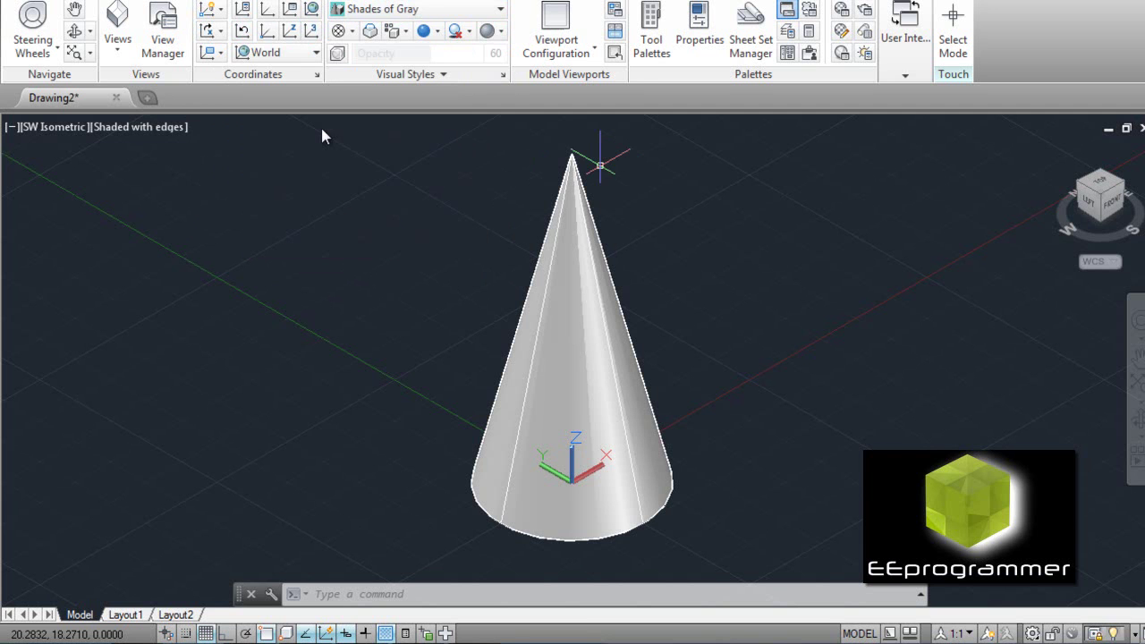
scroll(660, 209, up, 4)
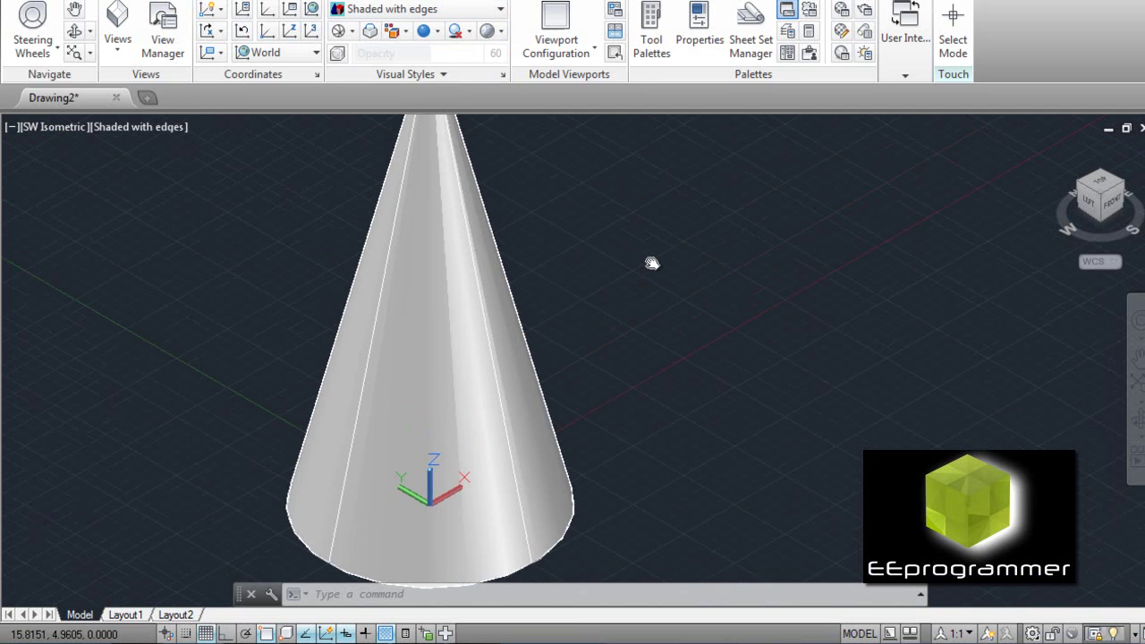
scroll(650, 259, down, 3)
scroll(557, 284, down, 2)
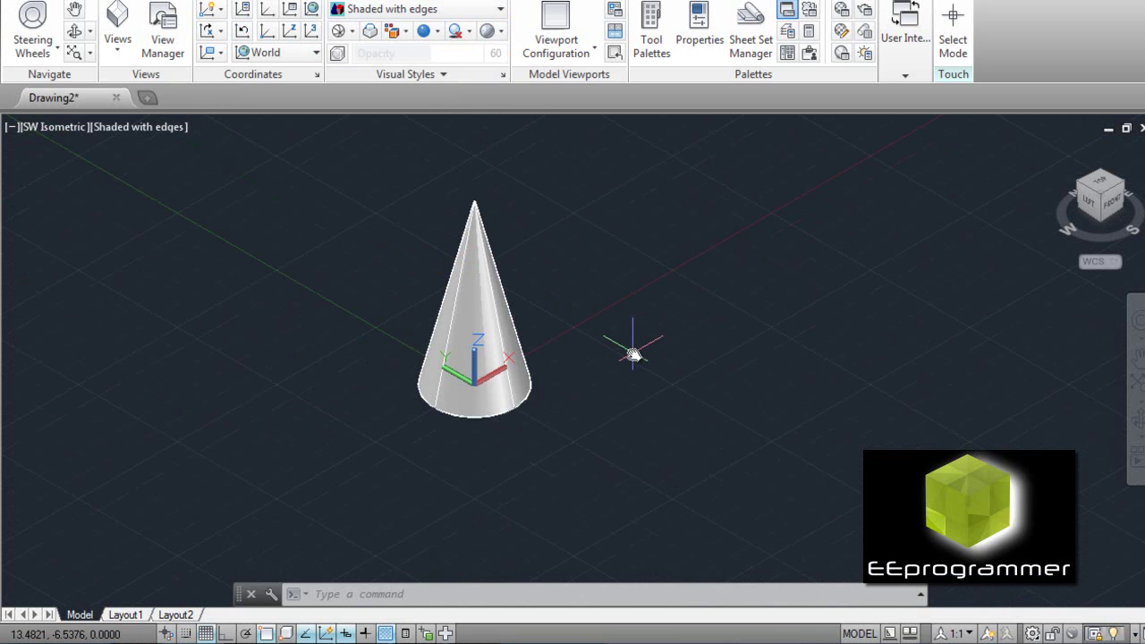
Create a truncated cone beside the first cone with base radius 5, top radius 2 and height 4.
text(cone)
key(Return)
click(662, 334)
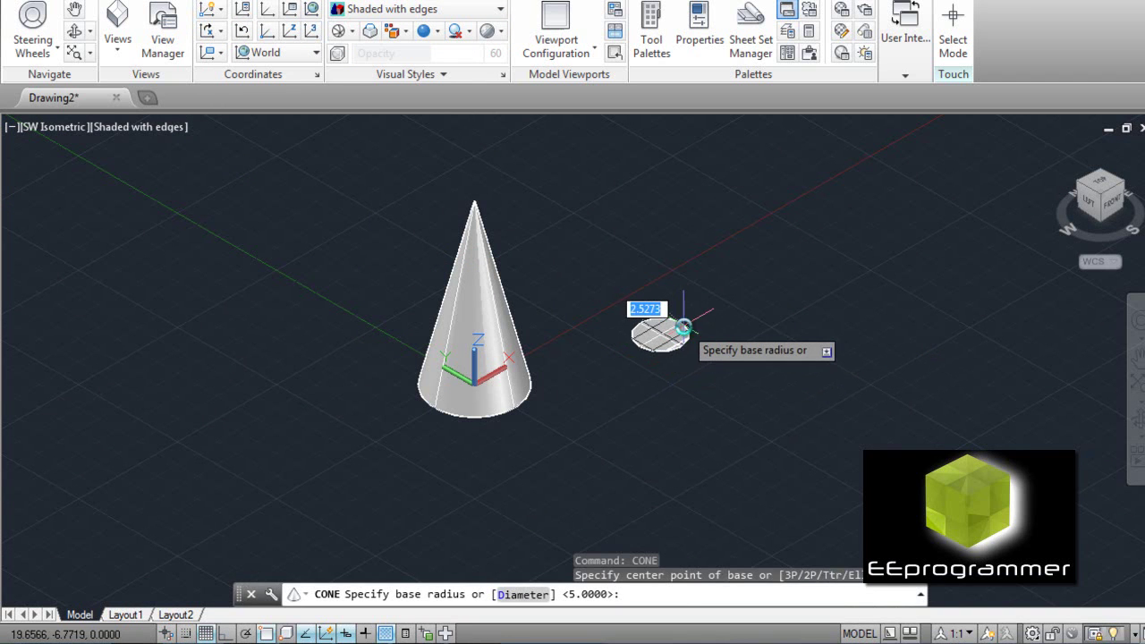
text(5)
key(Return)
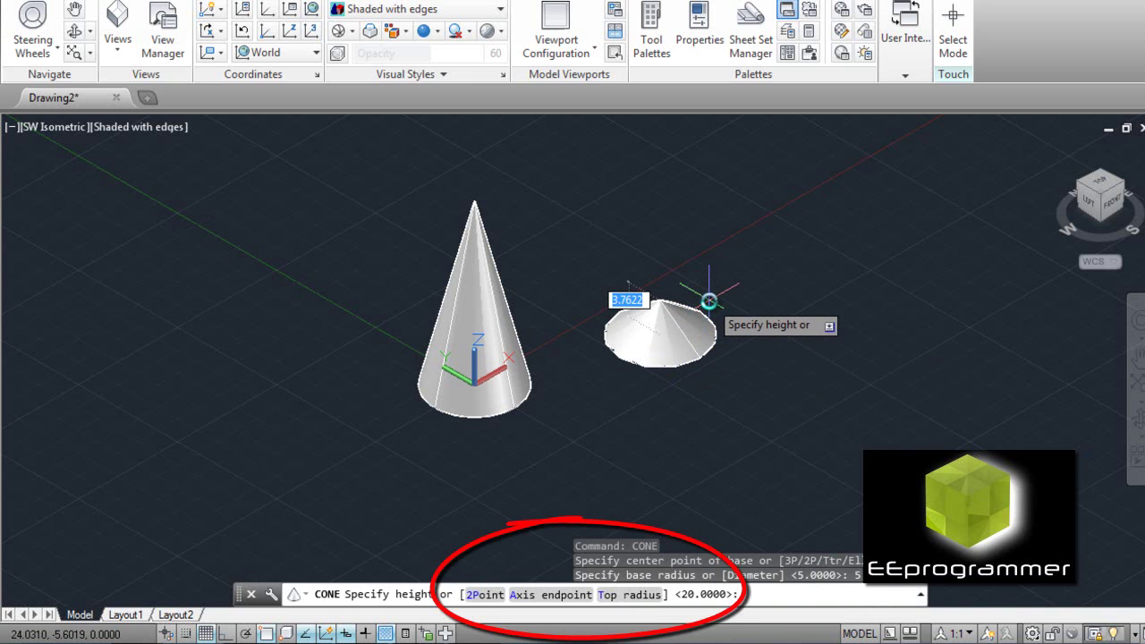
text(t)
key(Return)
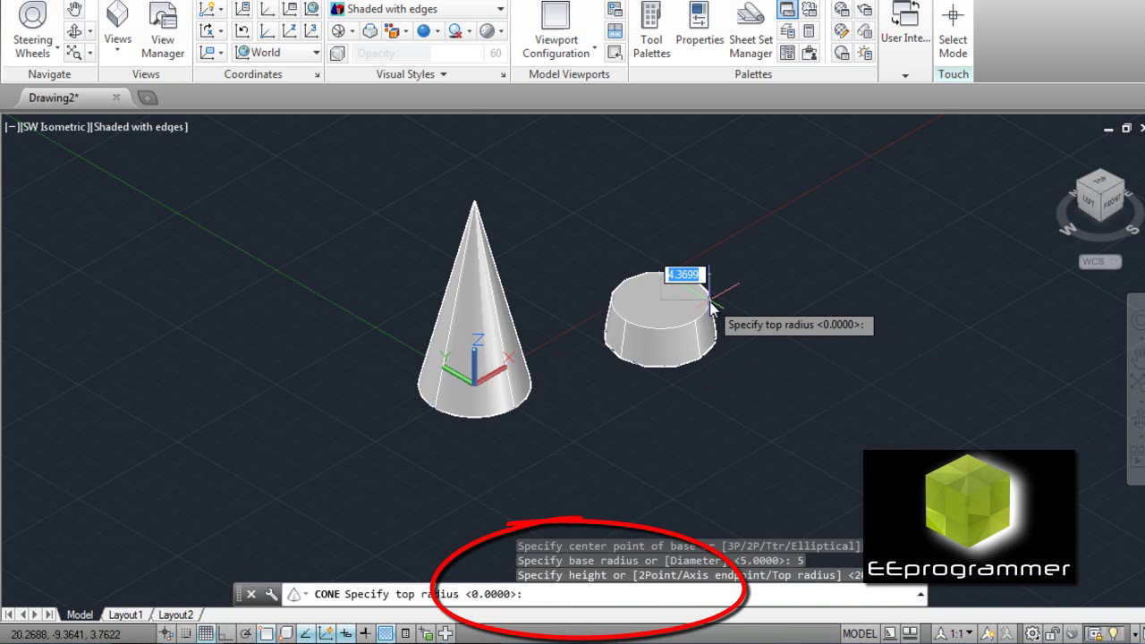
text(2)
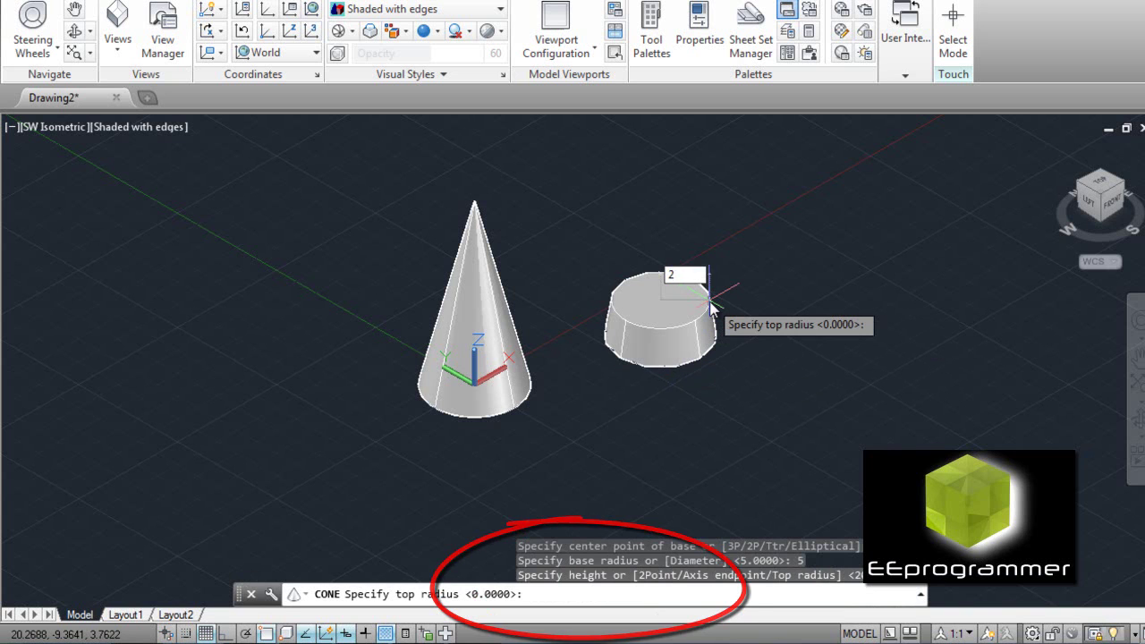
key(Return)
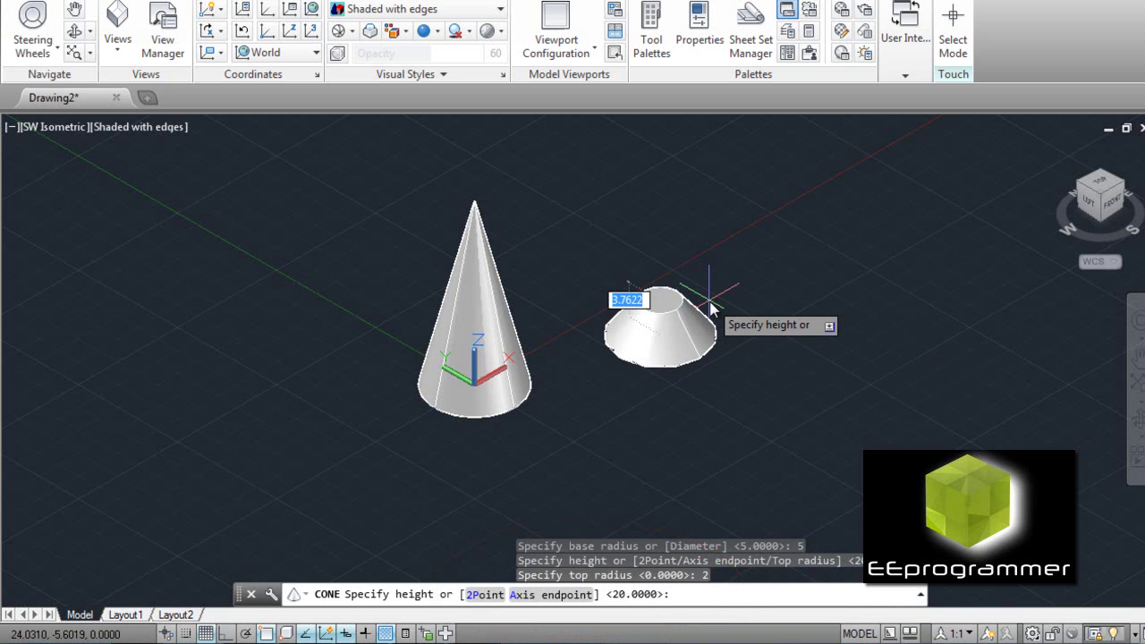
text(4)
key(Return)
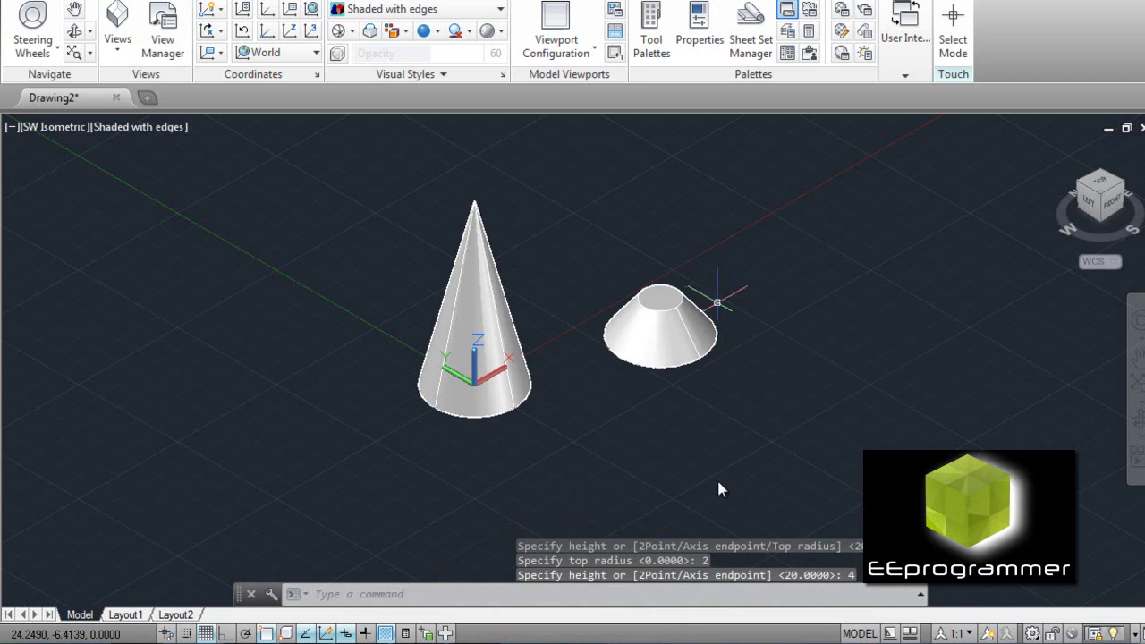
Create a solid sphere in front of the truncated cone, accepting the default radius of 5.
middle_drag(714, 501, 647, 452)
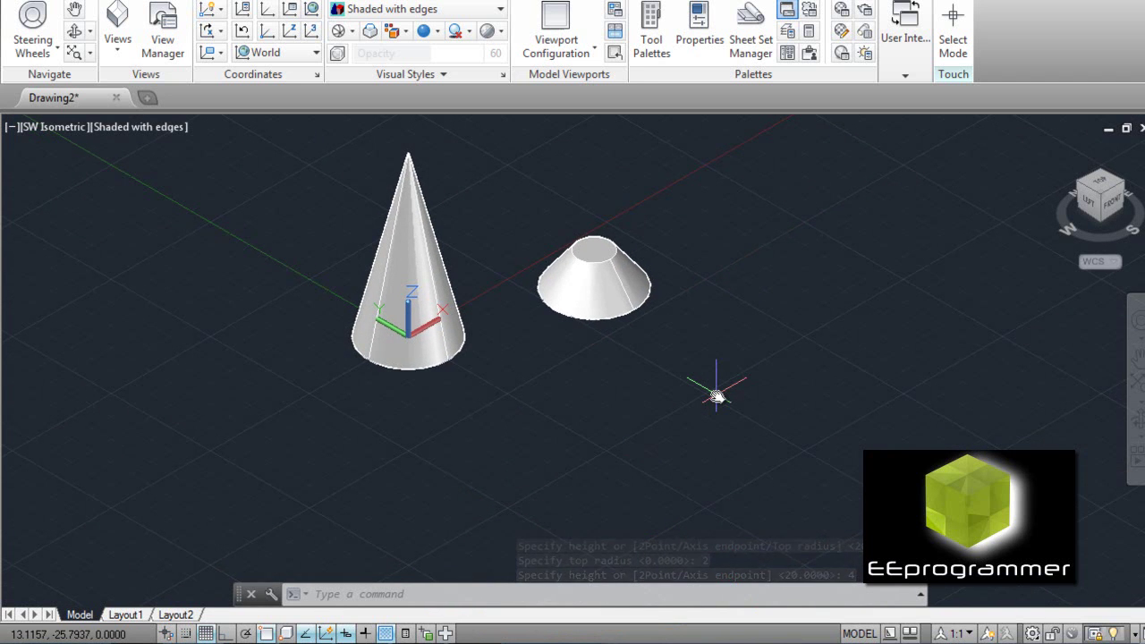
shift+middle_drag(715, 396, 703, 78)
text(sphere)
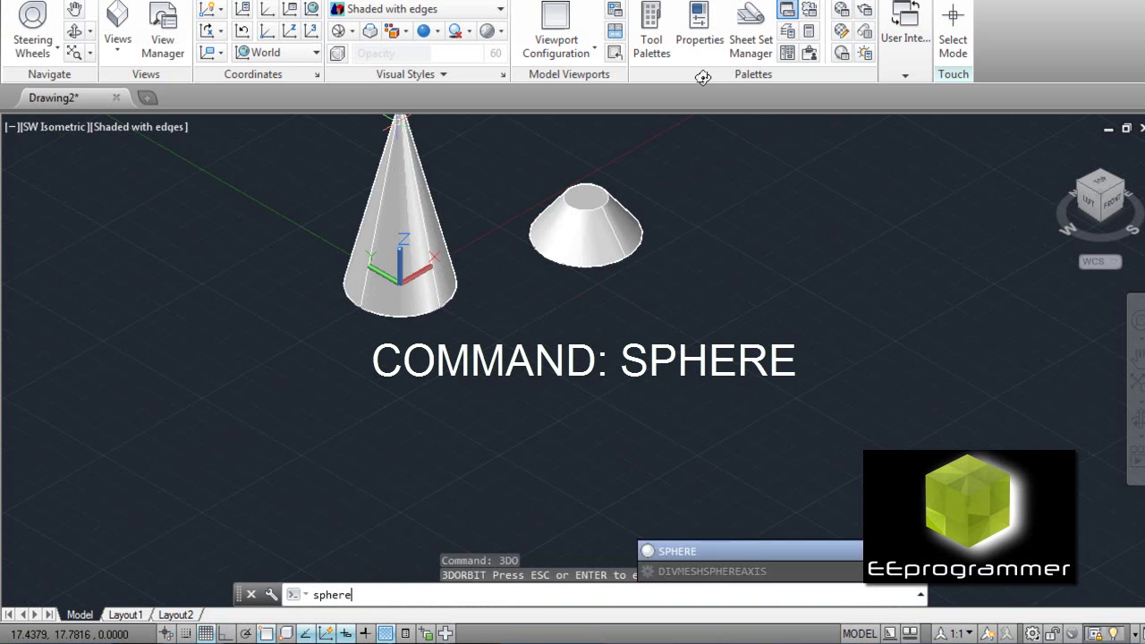
key(Return)
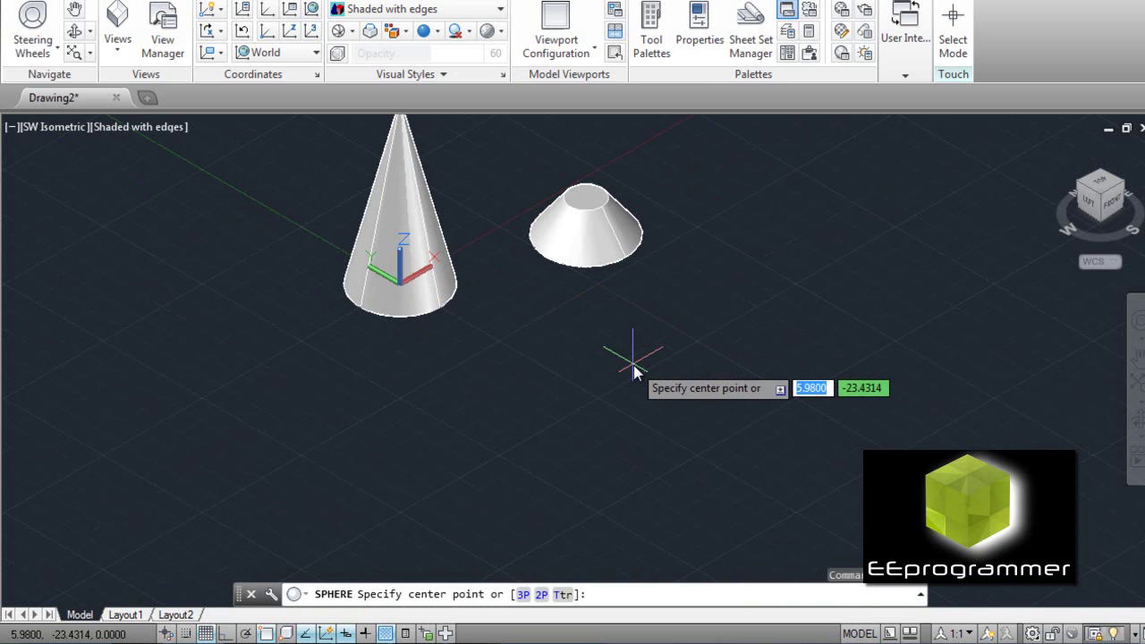
click(588, 385)
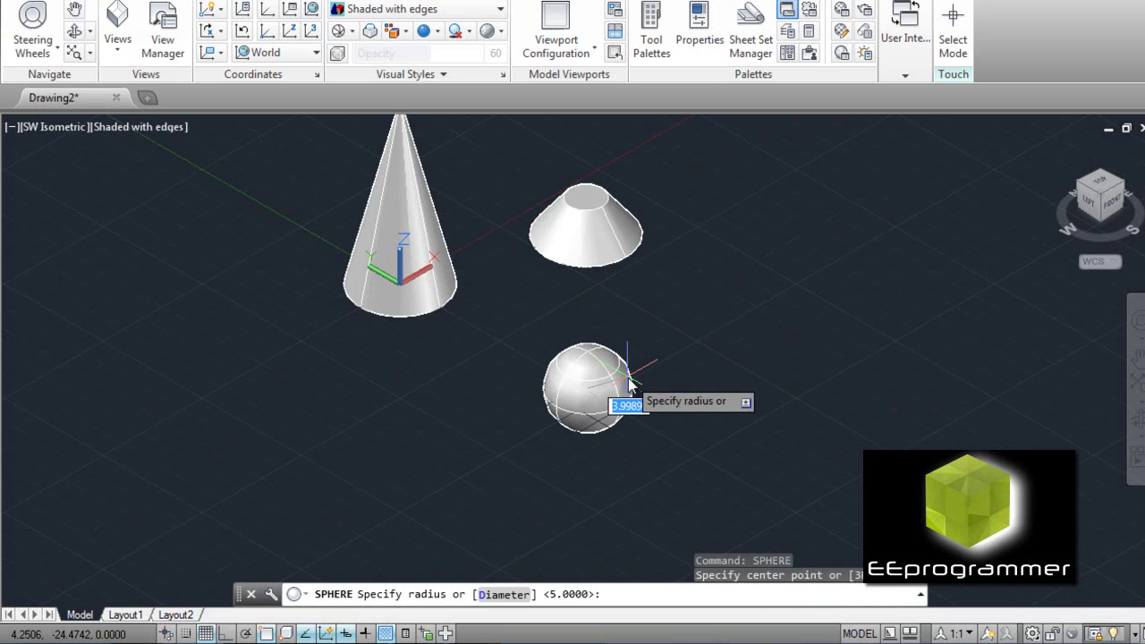
key(Return)
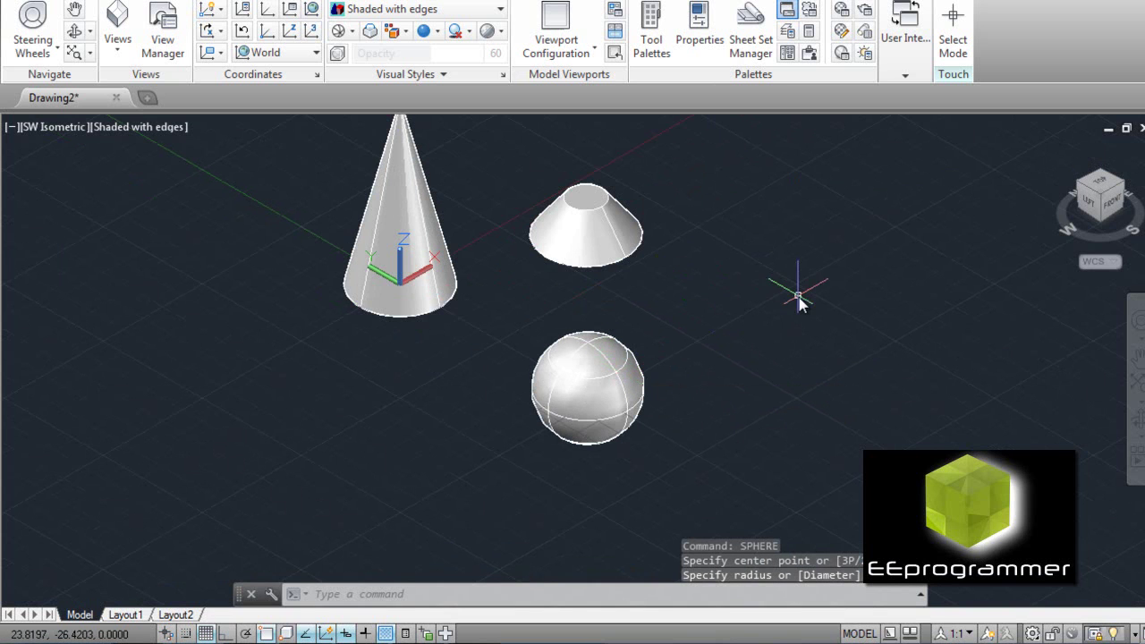
Create a torus in the open area beside the sphere and truncated cone, specifying its center, main radius and tube radius.
middle_drag(800, 302, 750, 343)
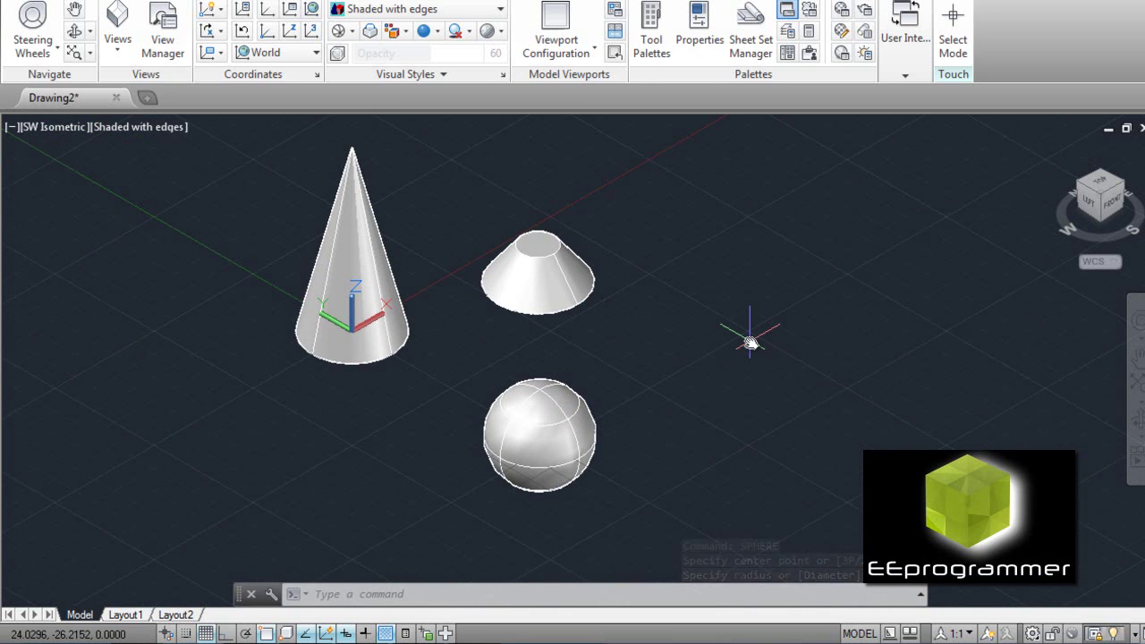
text(tor)
key(Return)
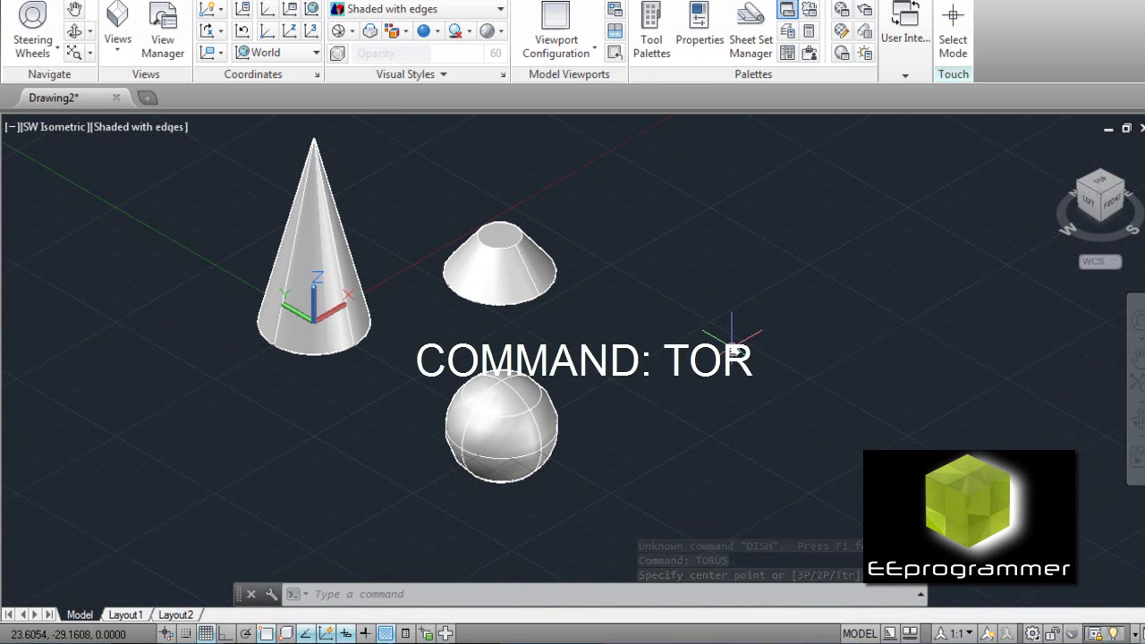
text(TOR)
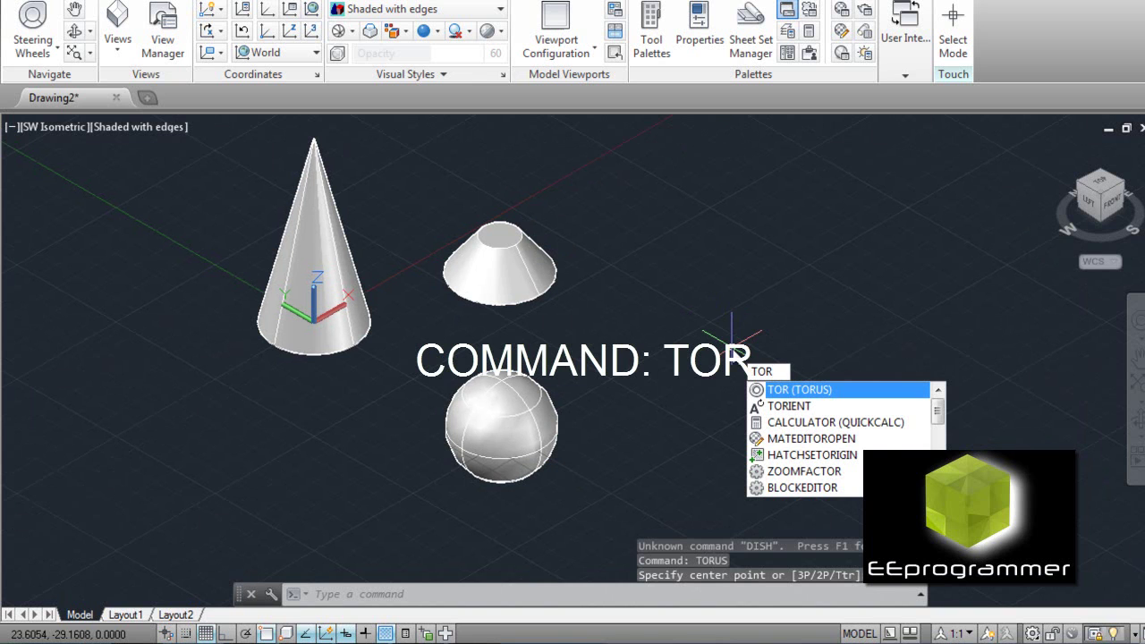
key(Return)
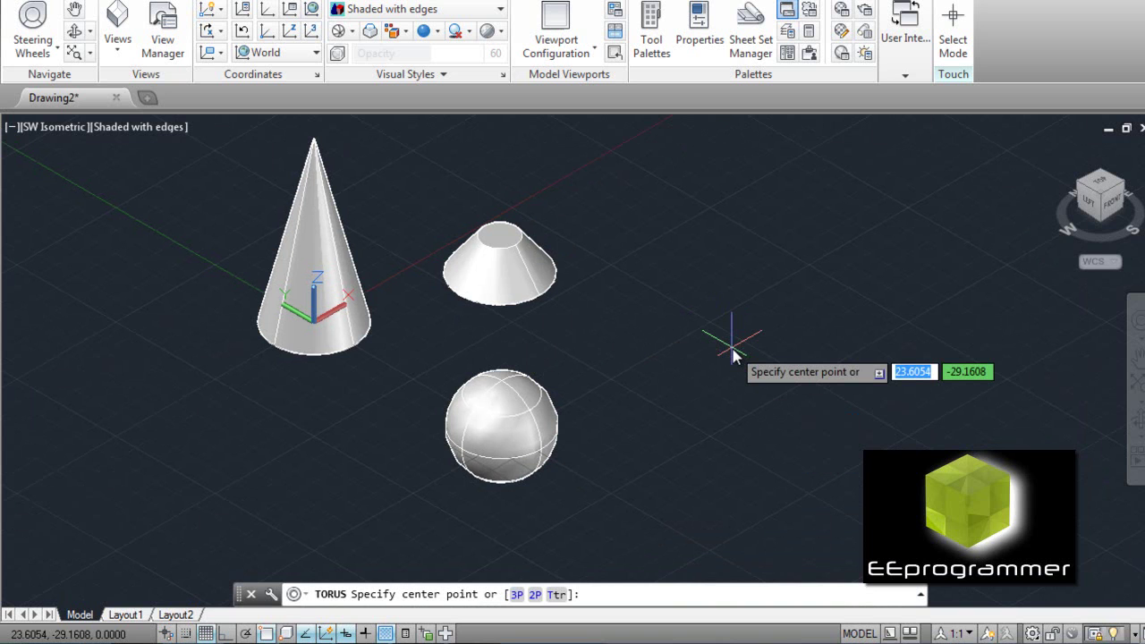
click(732, 348)
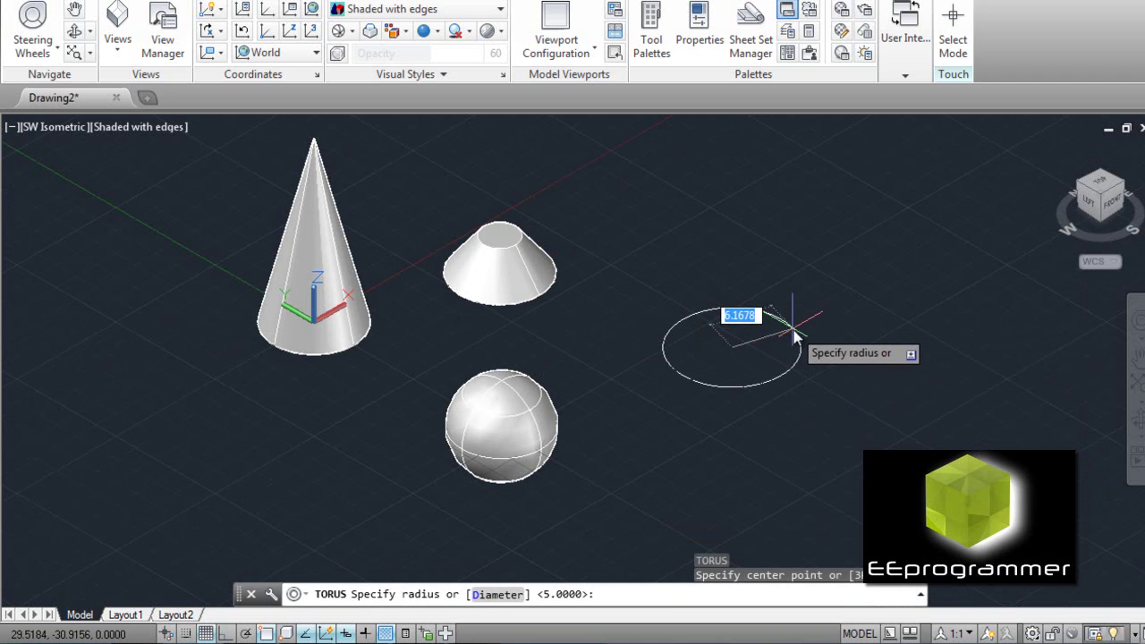
click(794, 333)
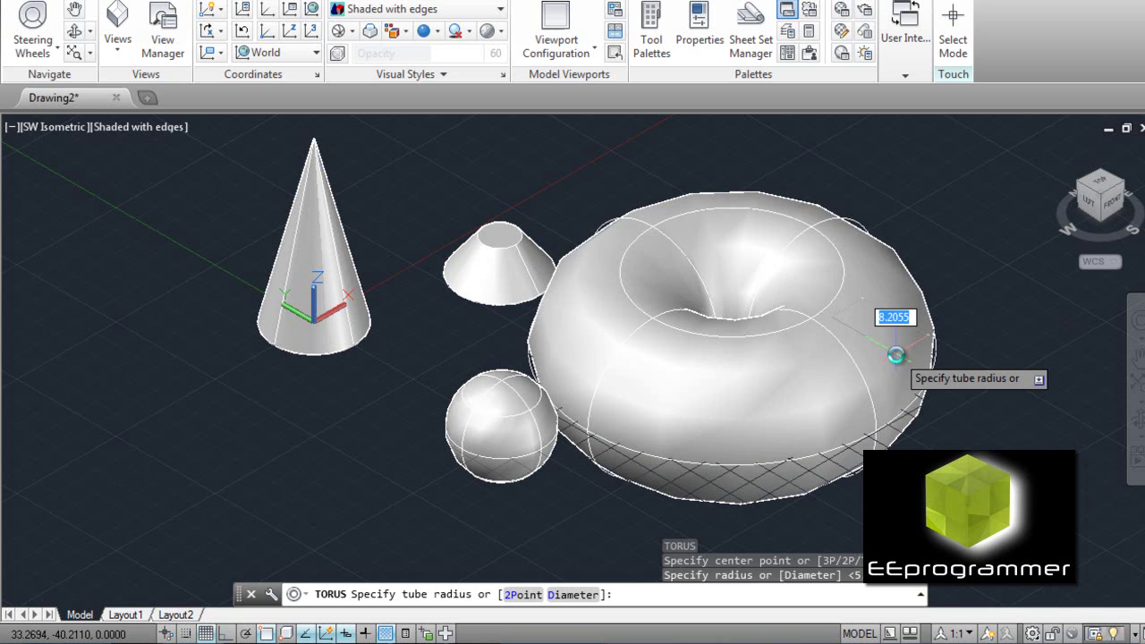
text(1.5)
key(Return)
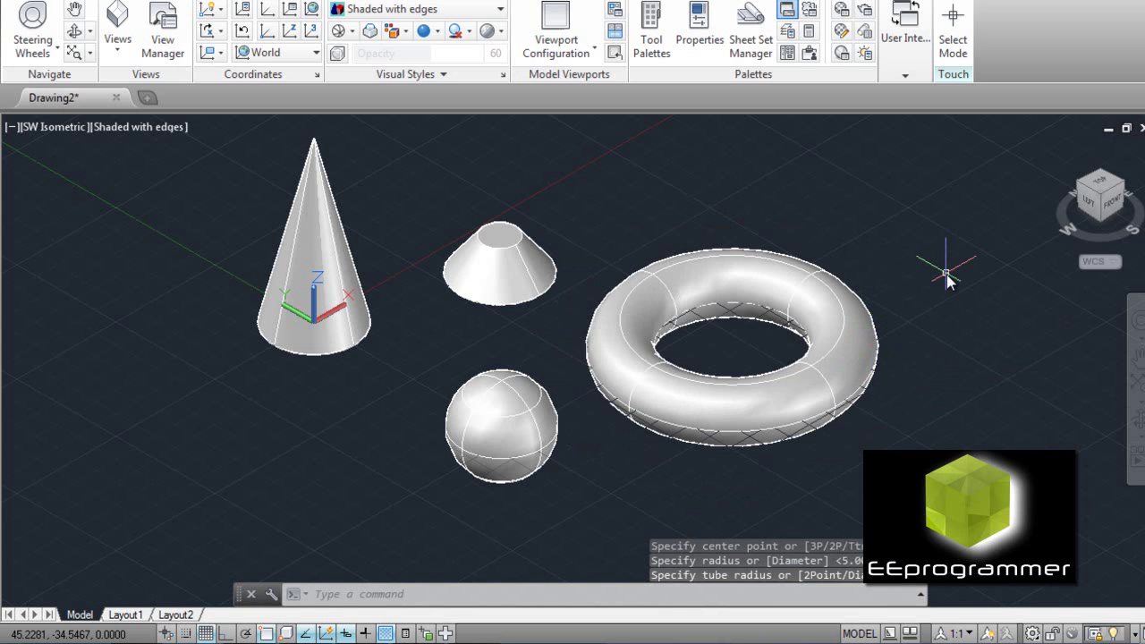